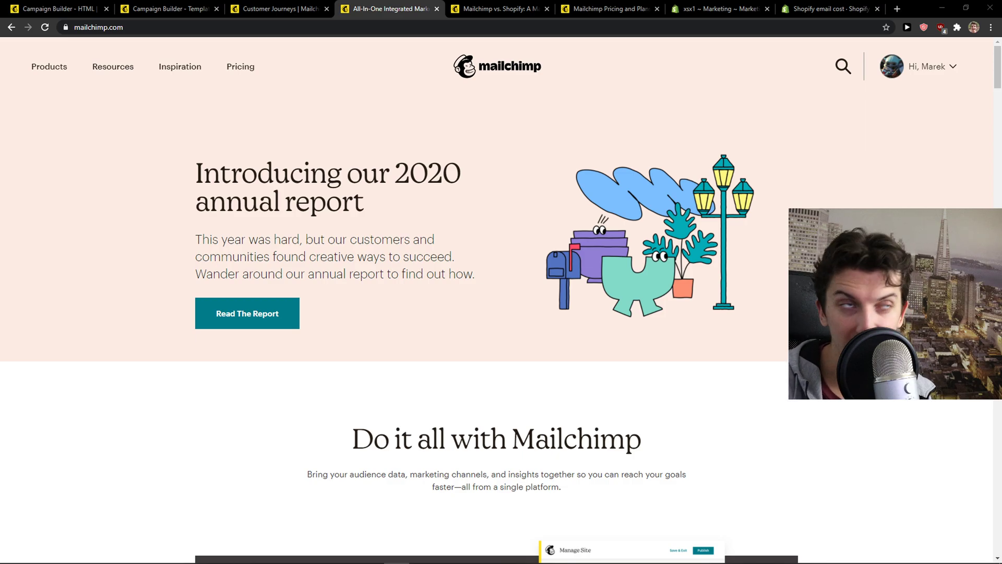
- Switch to the Shopify email cost help page showing fees for additional emails
left_click(830, 8)
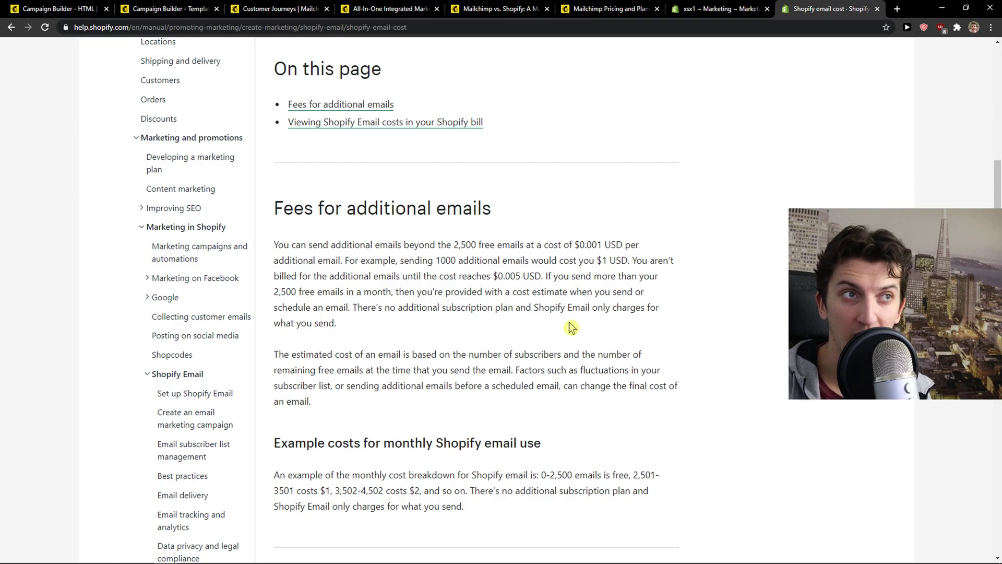
- Highlight the example stating that 1000 additional emails cost $1 USD
left_click_drag(428, 260, 632, 309)
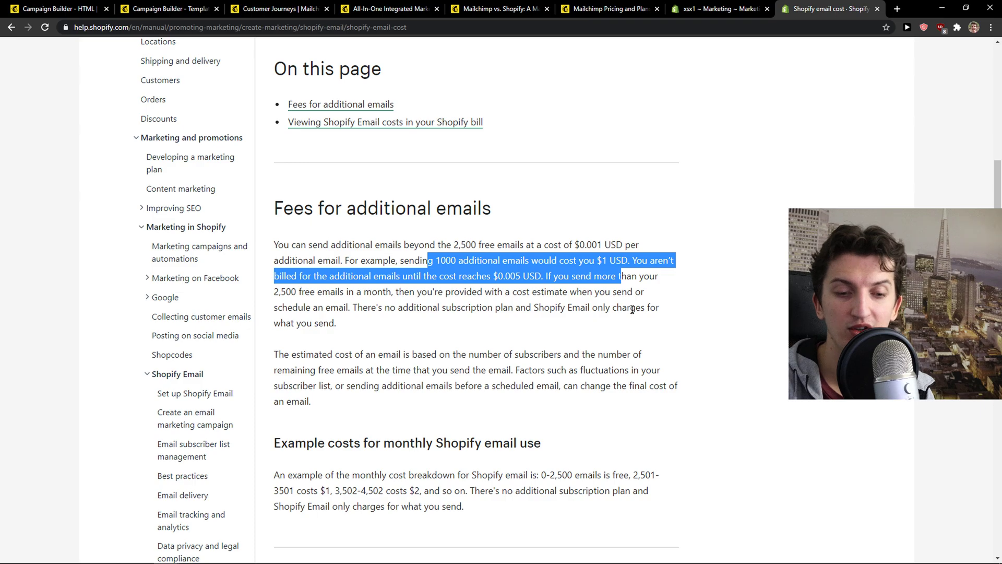
- Launch Windows Calculator with calc, enter 40,000, then bring up Mailchimp's pricing plans
key("super")
type("calc")
key("Return")
type("40,0")
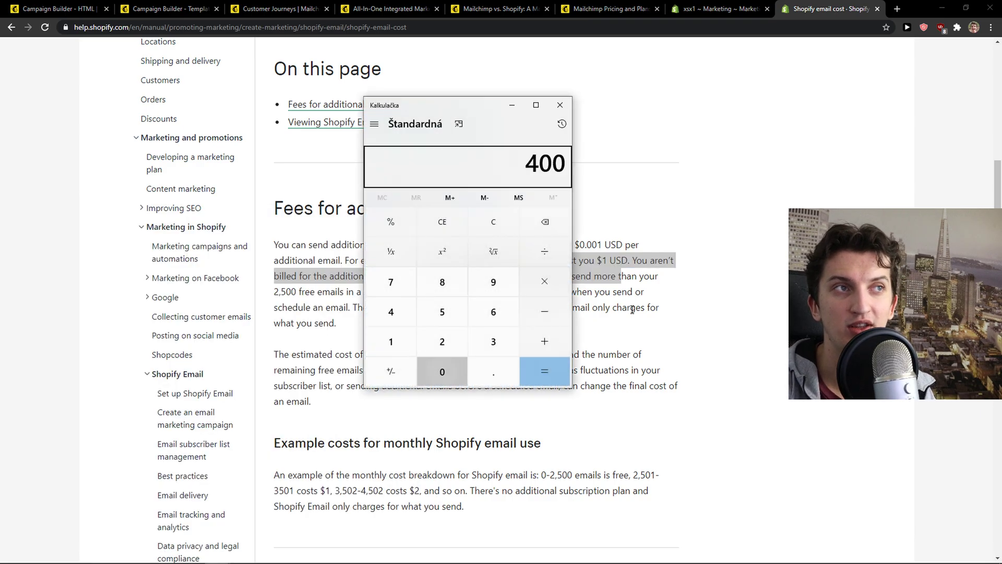
type("00")
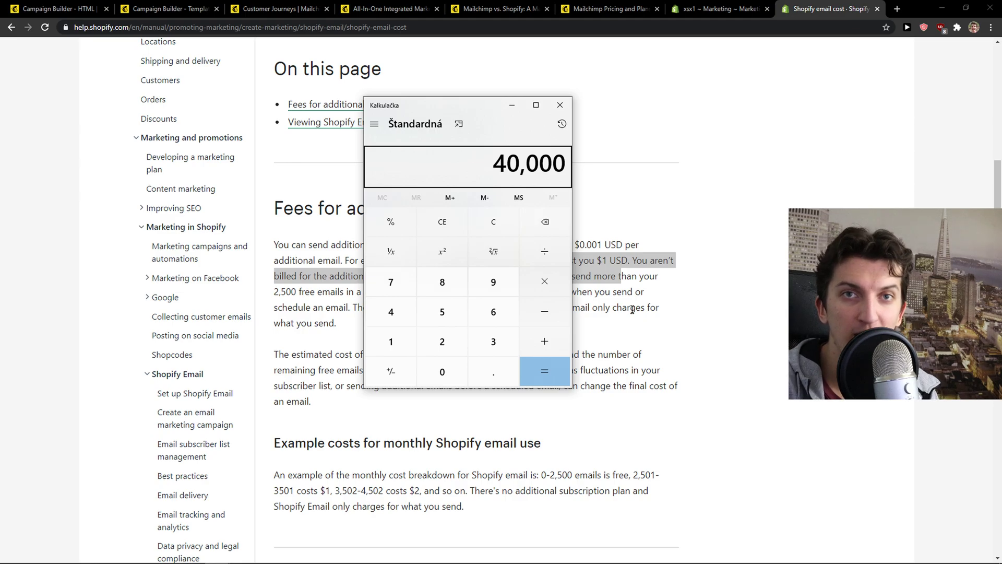
left_click(600, 9)
- Scroll Mailchimp's pricing to find Essentials at $78.99/month for up to 10k contacts
scroll(460, 332, "up", 1)
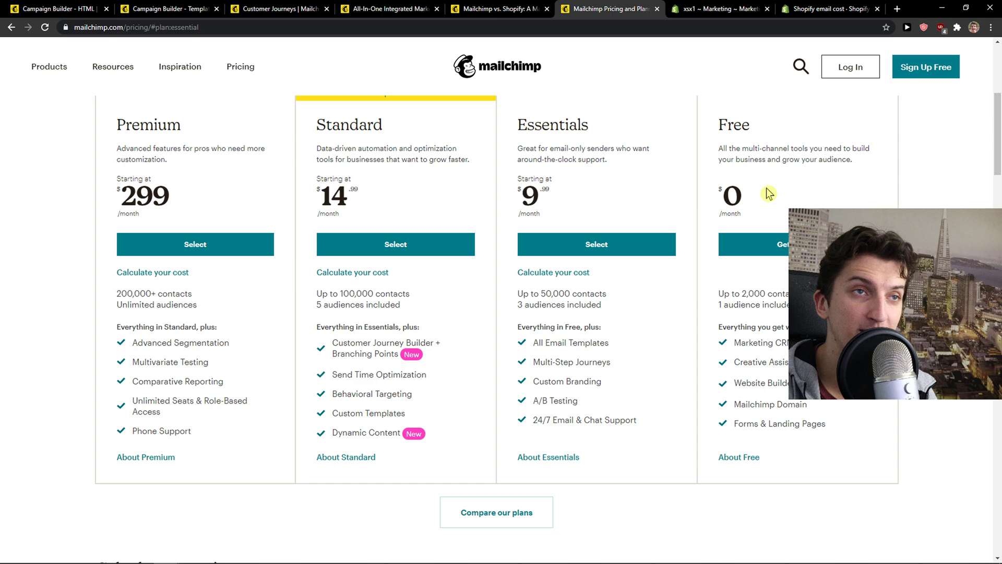
scroll(767, 193, "down", 6)
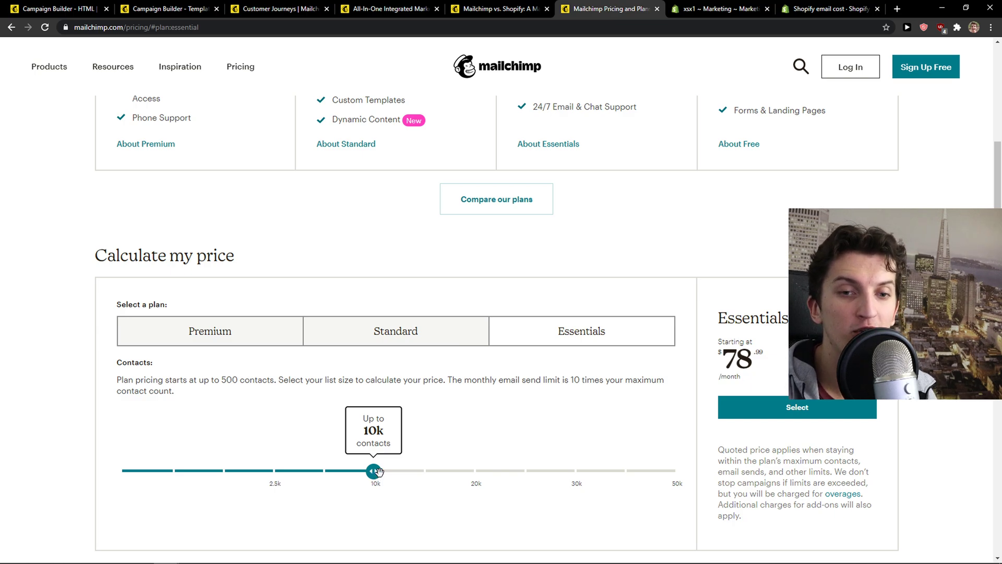
scroll(616, 374, "down", 1)
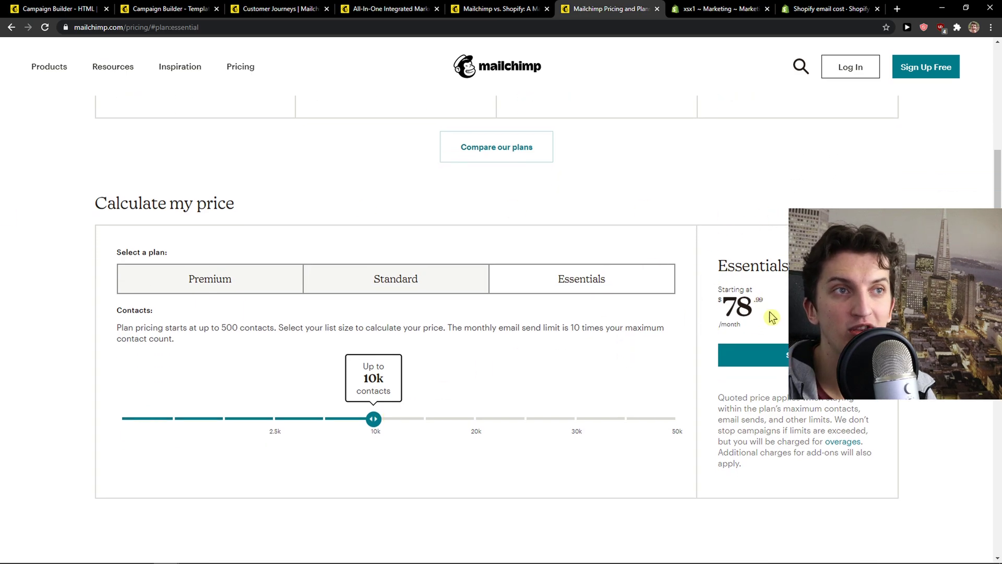
- Reread the Shopify email cost page from the top, then return to Marketing campaigns
left_click(712, 8)
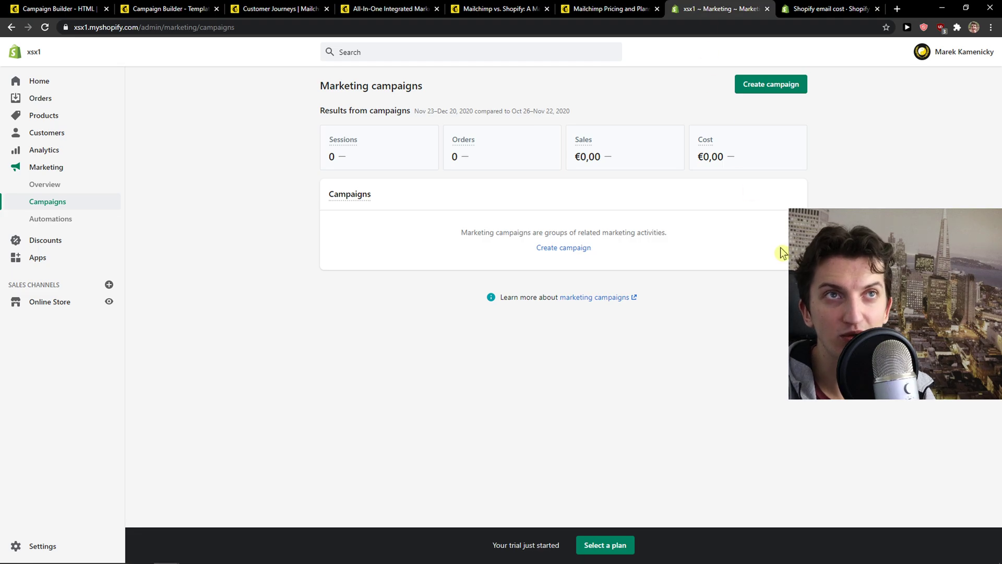
left_click(820, 7)
middle_click(693, 325)
scroll(692, 325, "up", 4)
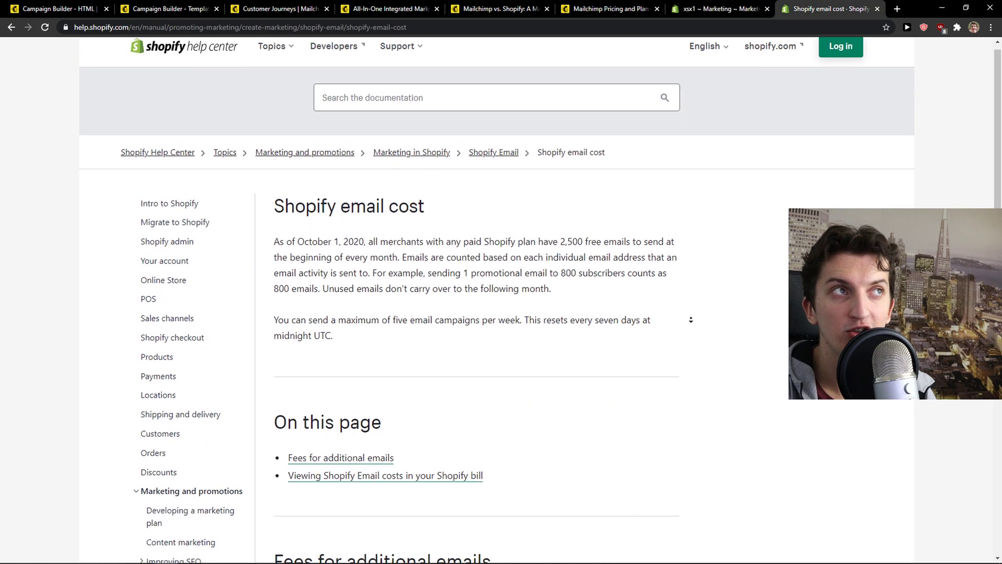
scroll(670, 267, "down", 2)
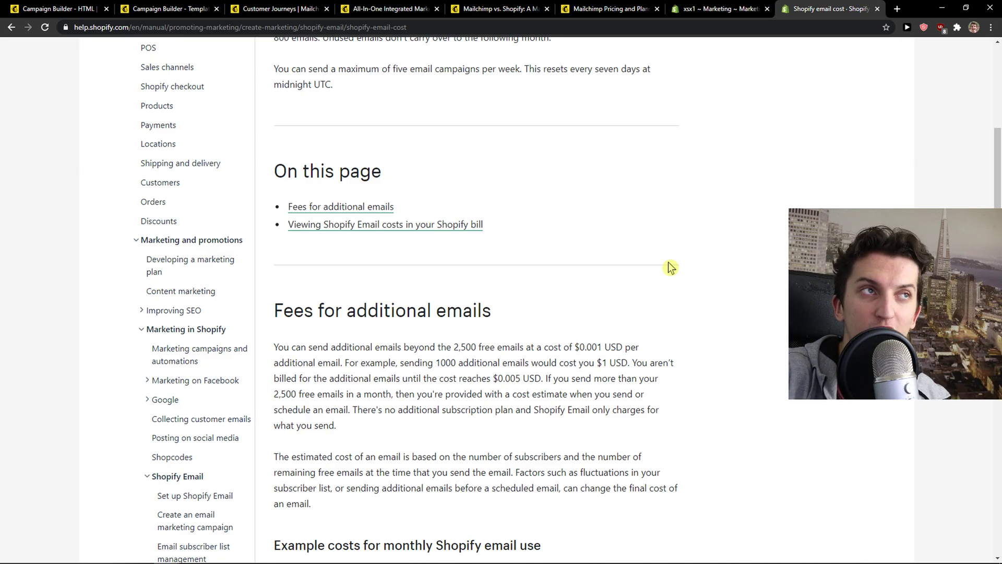
left_click(713, 9)
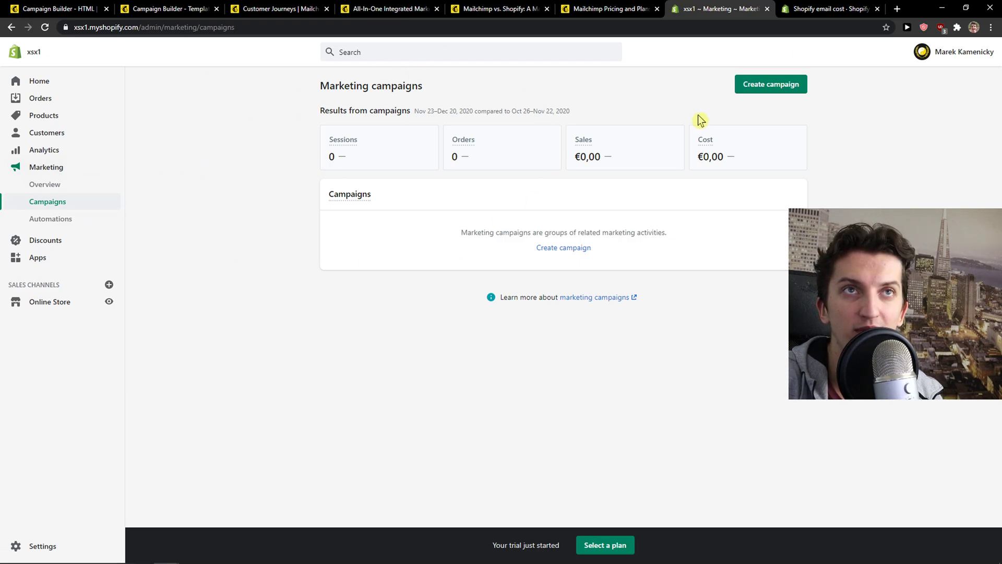
- Create a new email campaign activity using Shopify Email
left_click(771, 84)
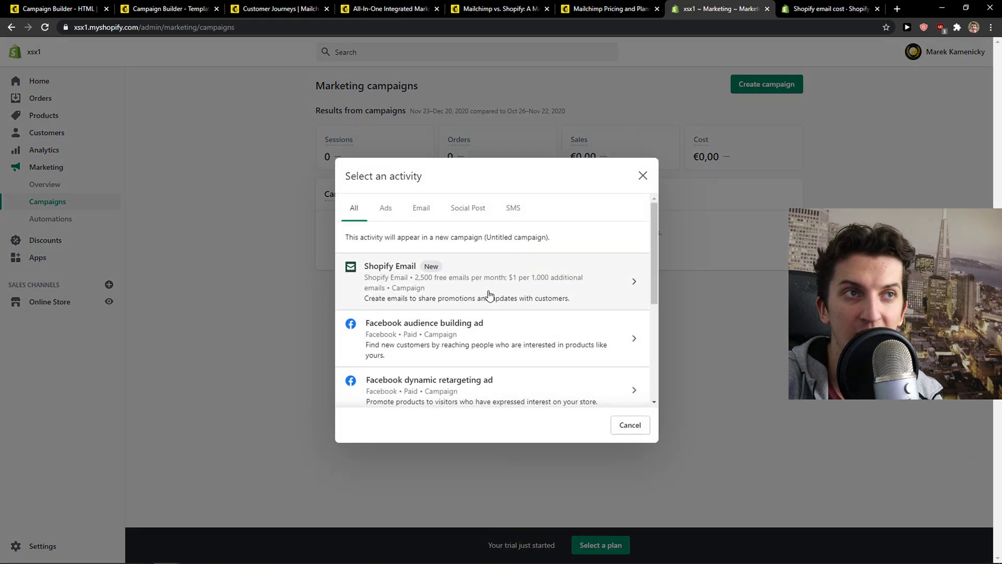
left_click(421, 208)
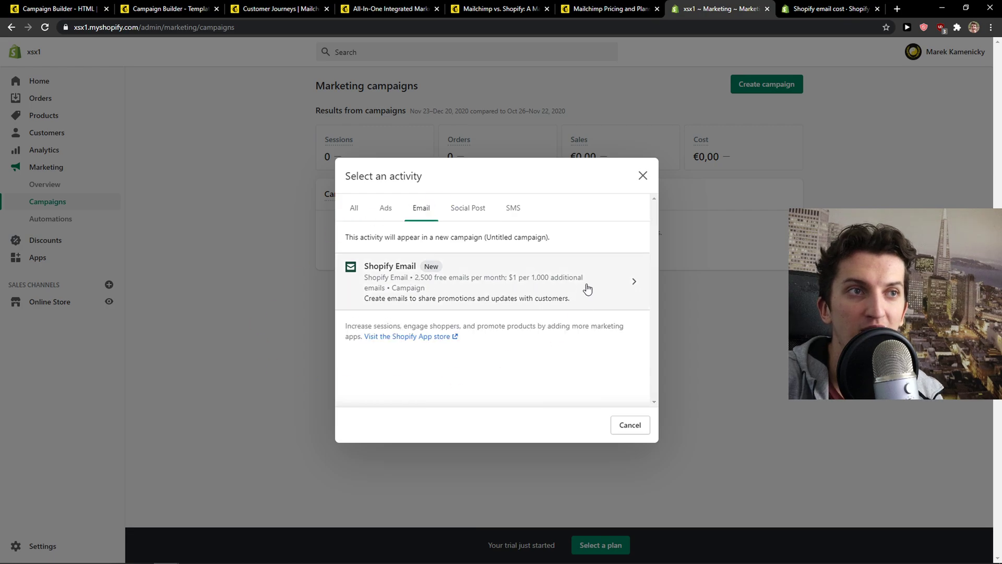
left_click(537, 257)
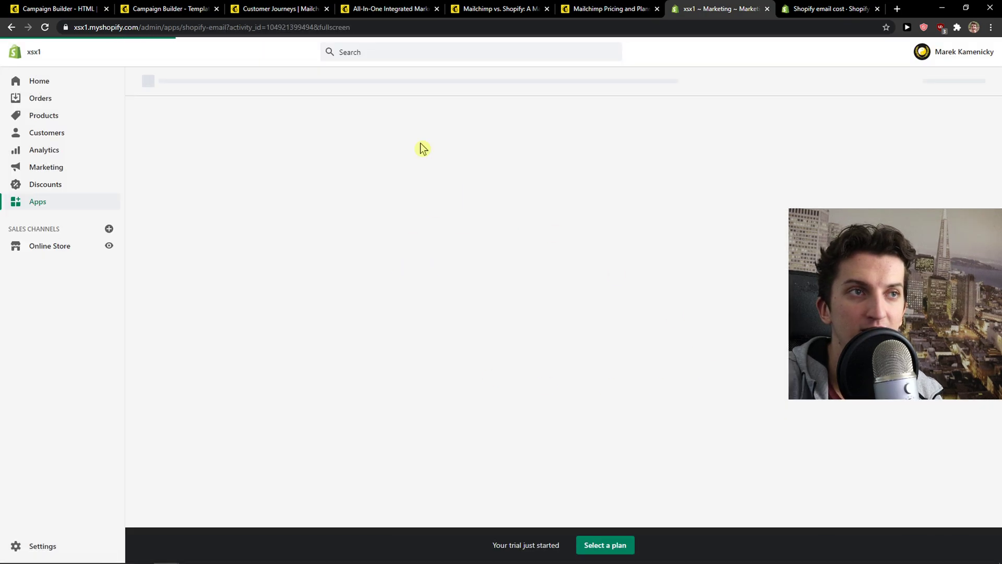
- Move the email cost help tab before the store tabs and return to Shopify Email
middle_click(12, 27)
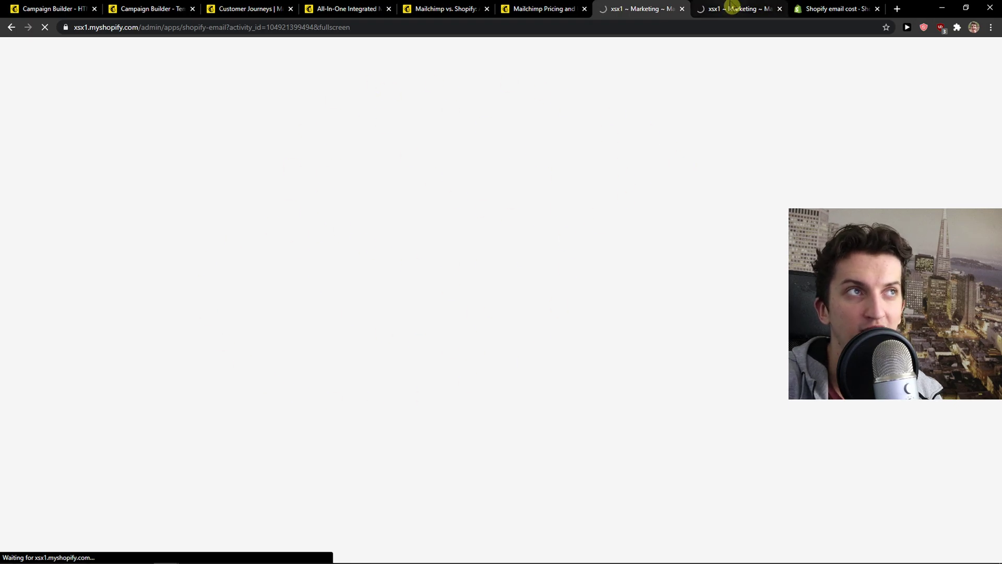
left_click_drag(857, 7, 662, 7)
left_click(768, 5)
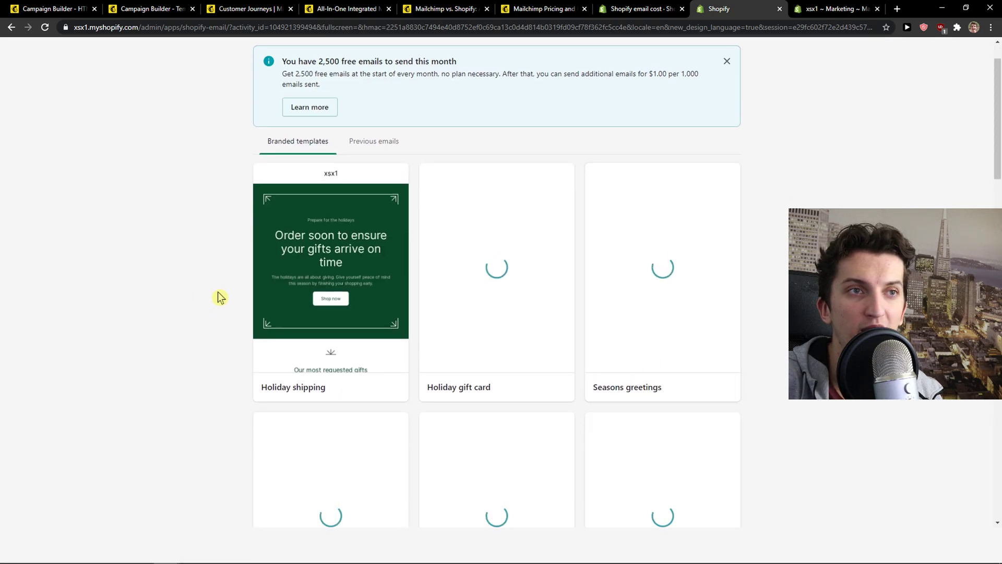
scroll(514, 277, "down", 6)
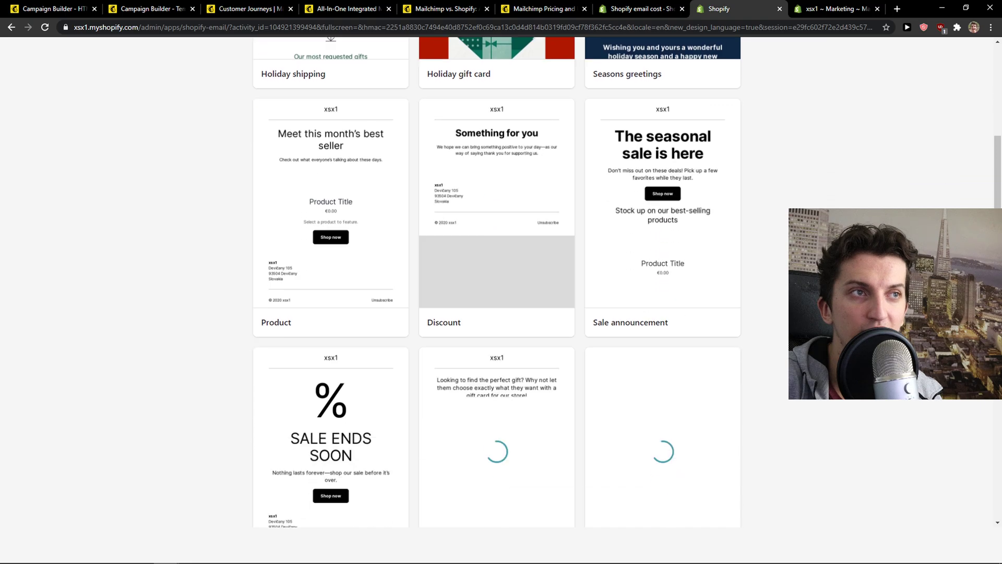
scroll(830, 200, "down", 5)
scroll(830, 200, "up", 12)
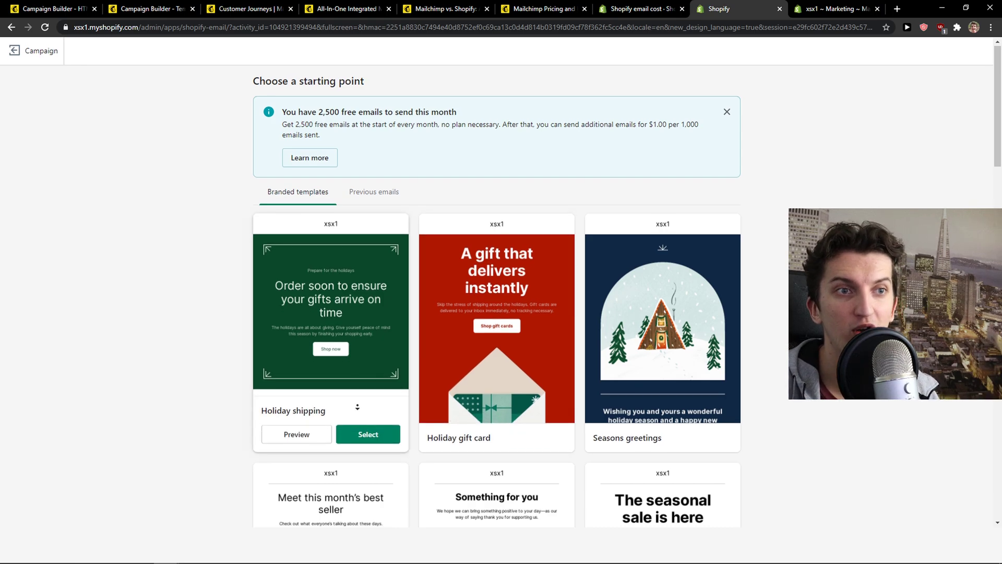
scroll(162, 105, "down", 10)
scroll(137, 199, "up", 10)
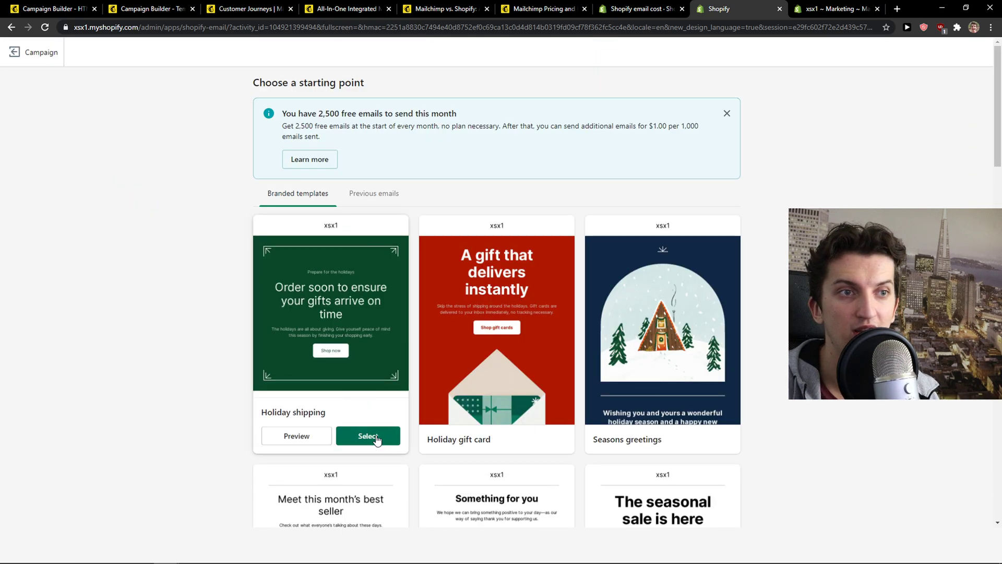
- Start from the Holiday shipping template, adding a Learn More button and product block below the header
left_click(376, 438)
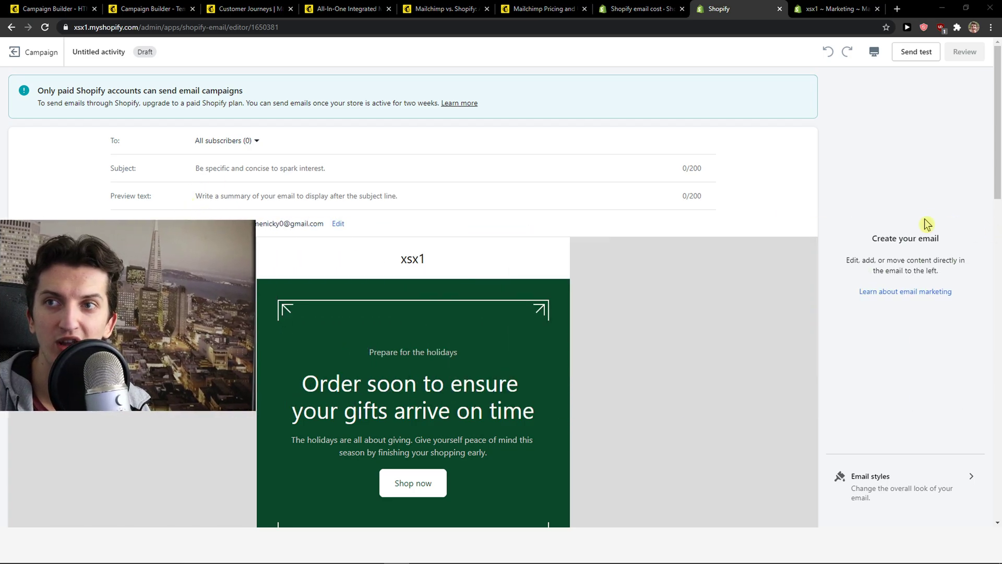
scroll(711, 318, "down", 4)
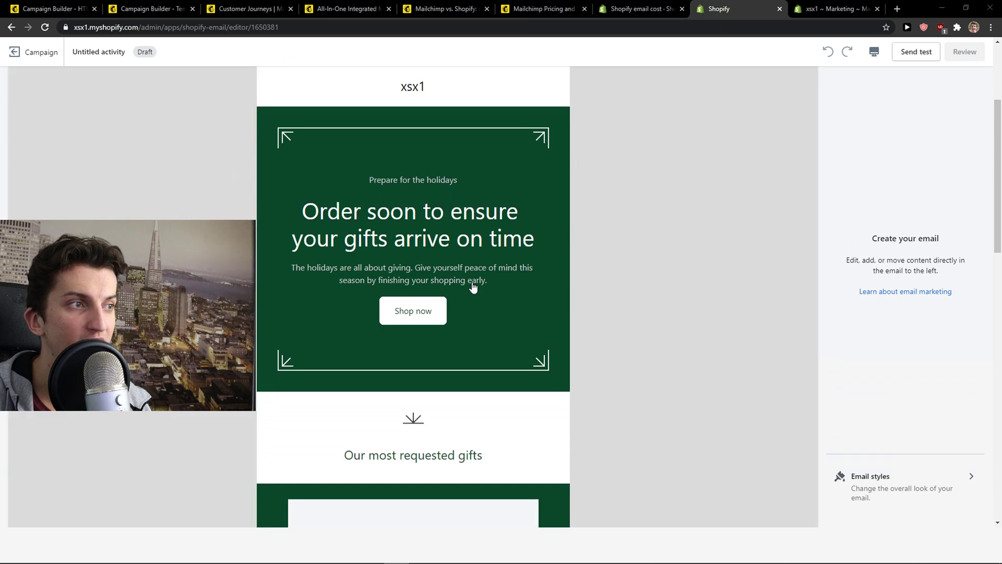
left_click(416, 315)
left_click(416, 307)
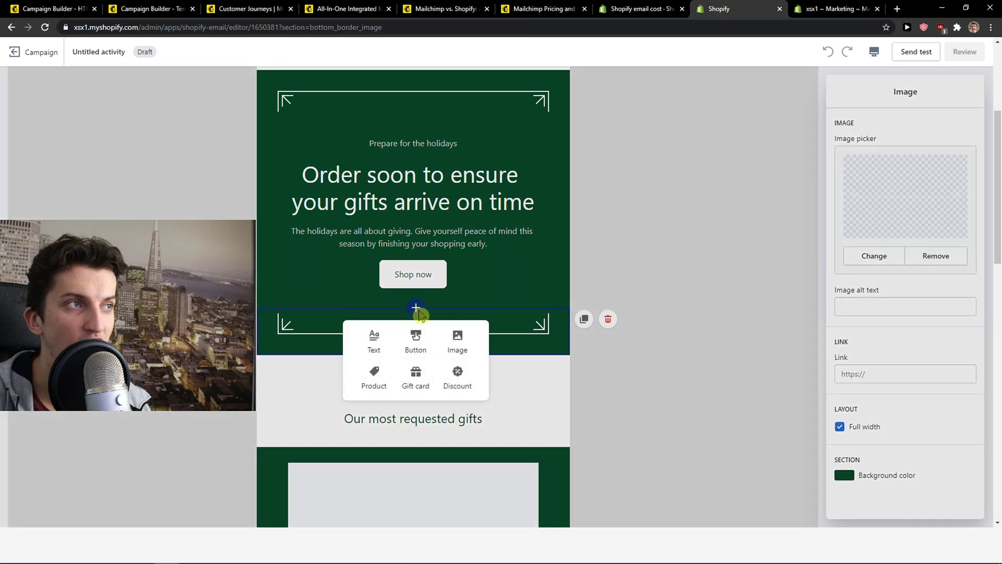
left_click(412, 348)
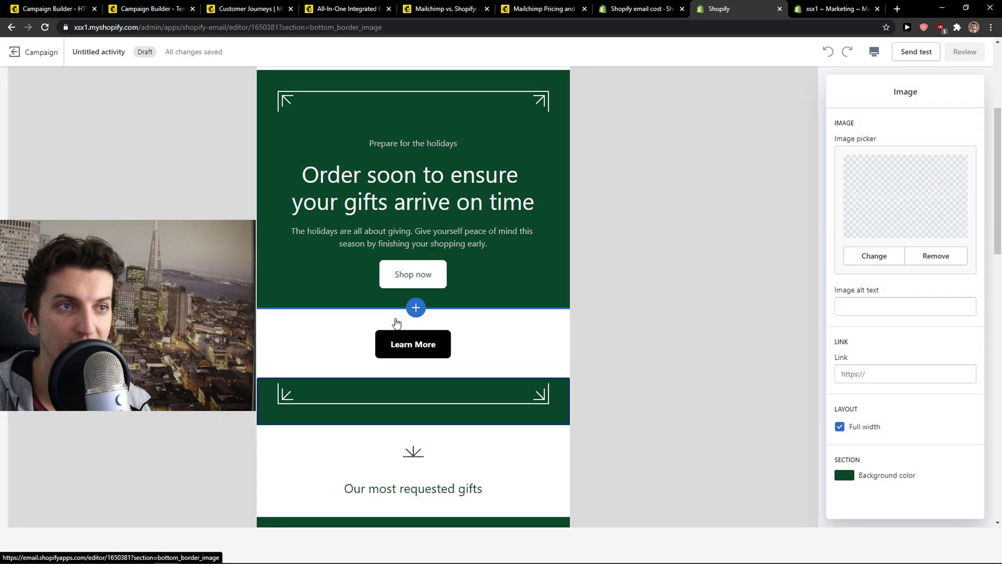
left_click(416, 377)
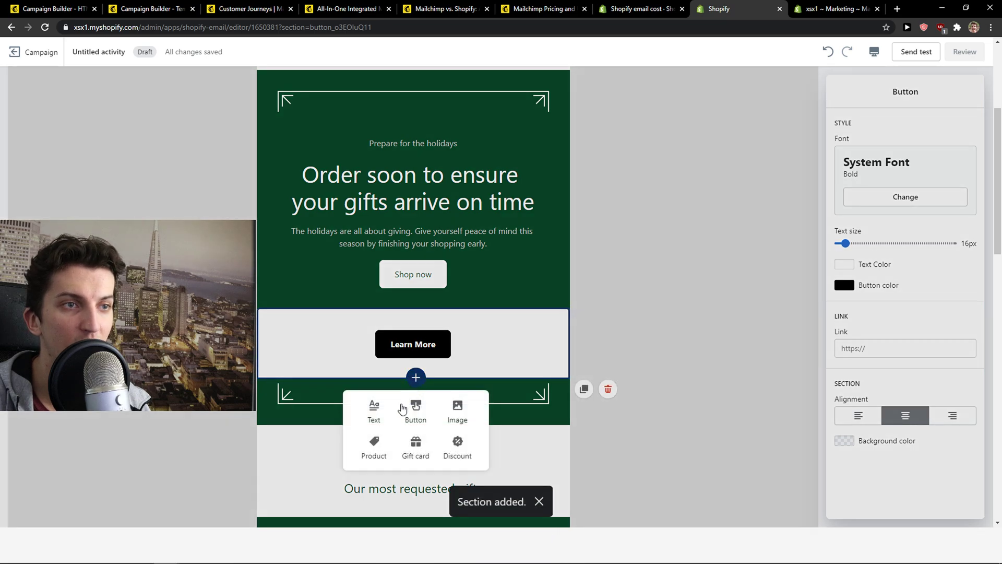
left_click(382, 453)
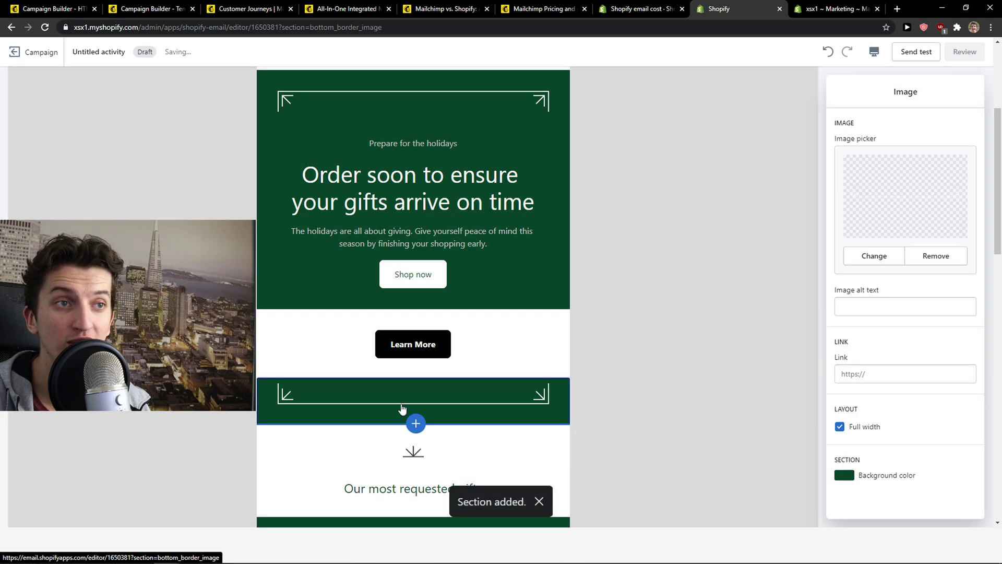
- Delete the newly added product section and scroll back to the top of the draft
scroll(405, 335, "down", 5)
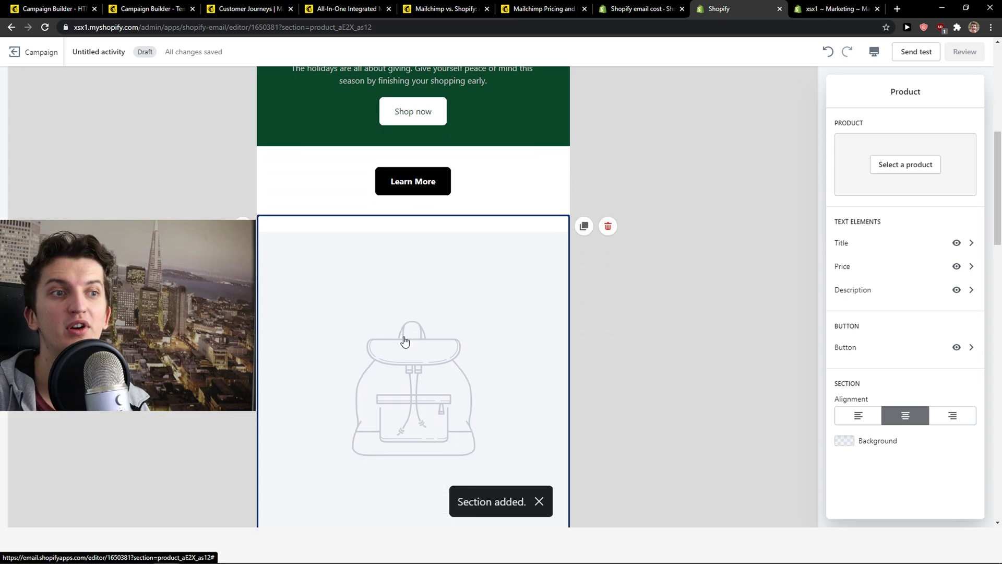
left_click(608, 128)
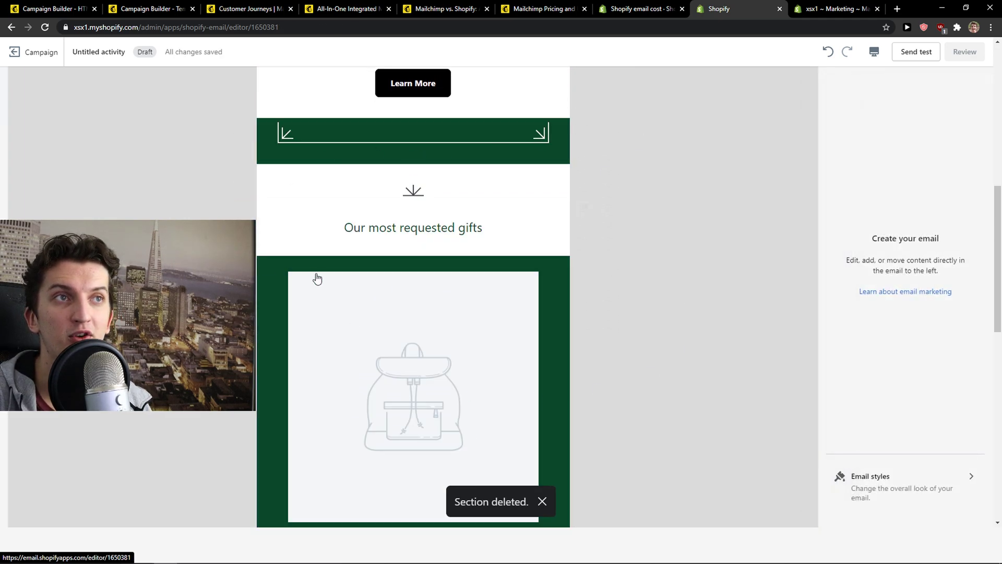
scroll(315, 272, "up", 2)
mouse_move(314, 261)
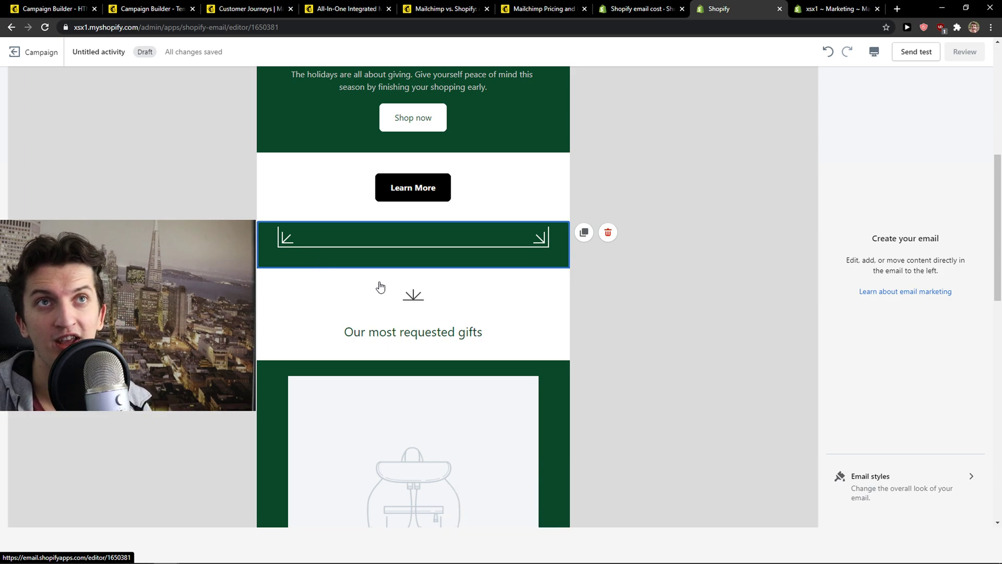
scroll(738, 364, "up", 7)
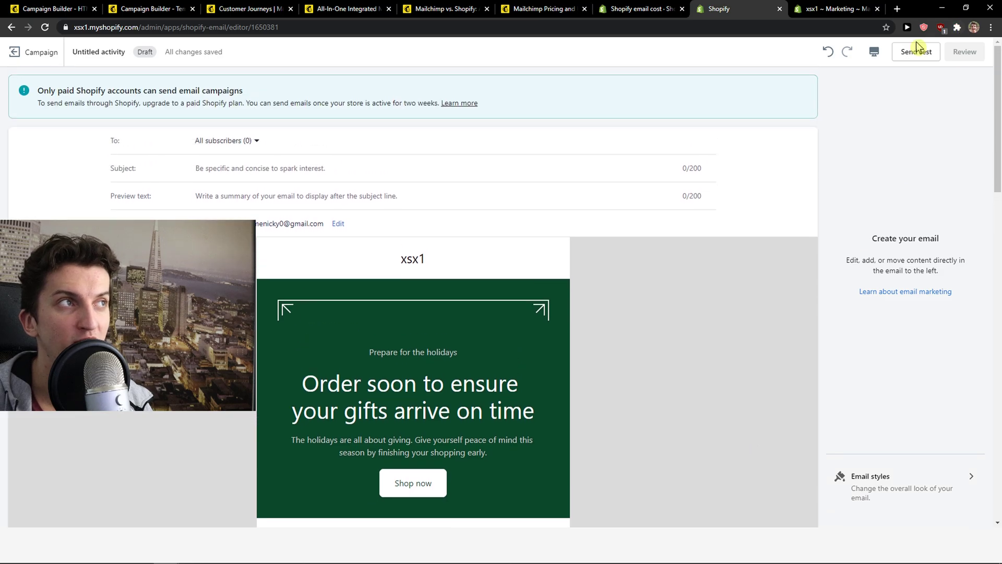
- Glance at the email cost help page, then switch to the store's Marketing admin
left_click(673, 9)
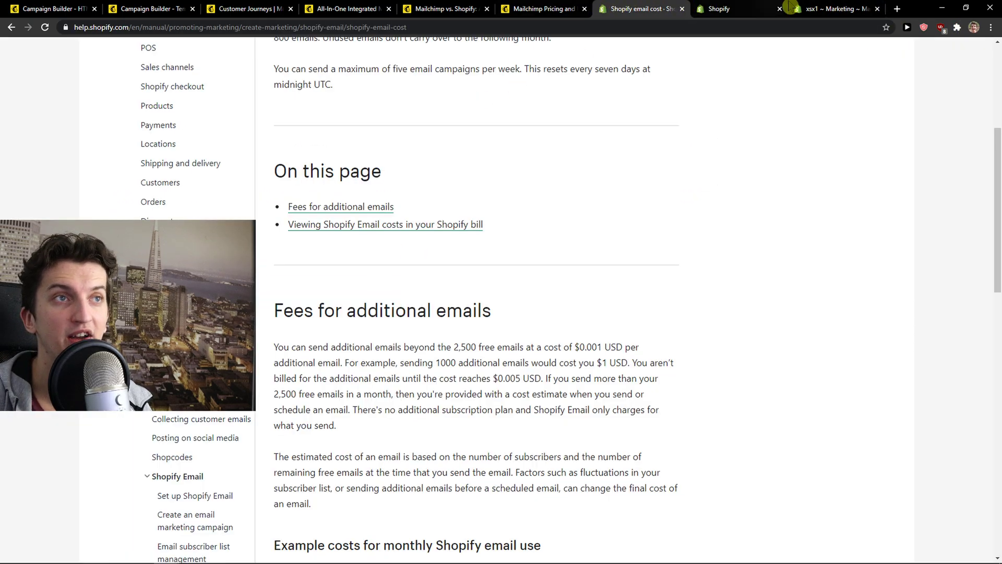
left_click(767, 8)
left_click(862, 7)
left_click(50, 217)
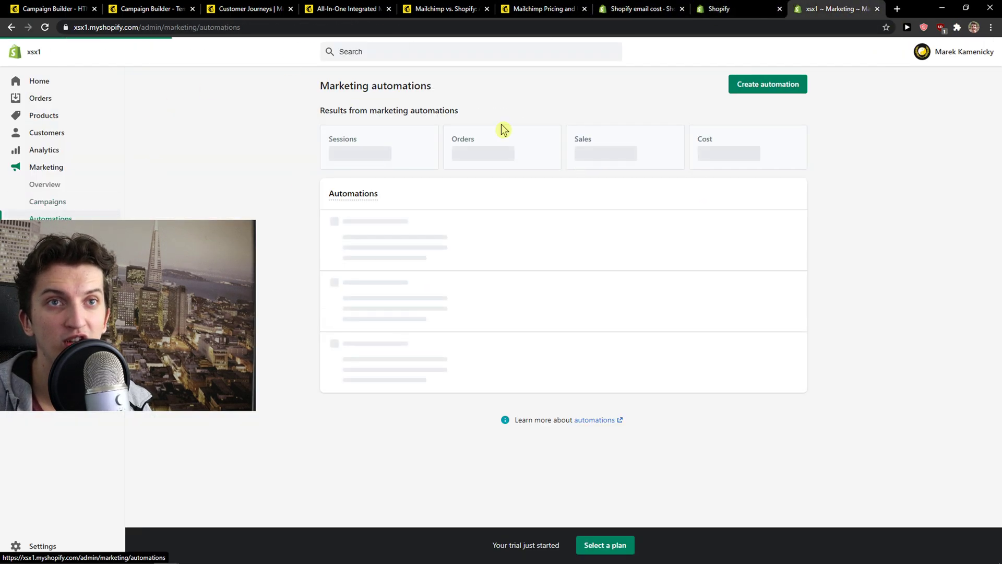
left_click(768, 85)
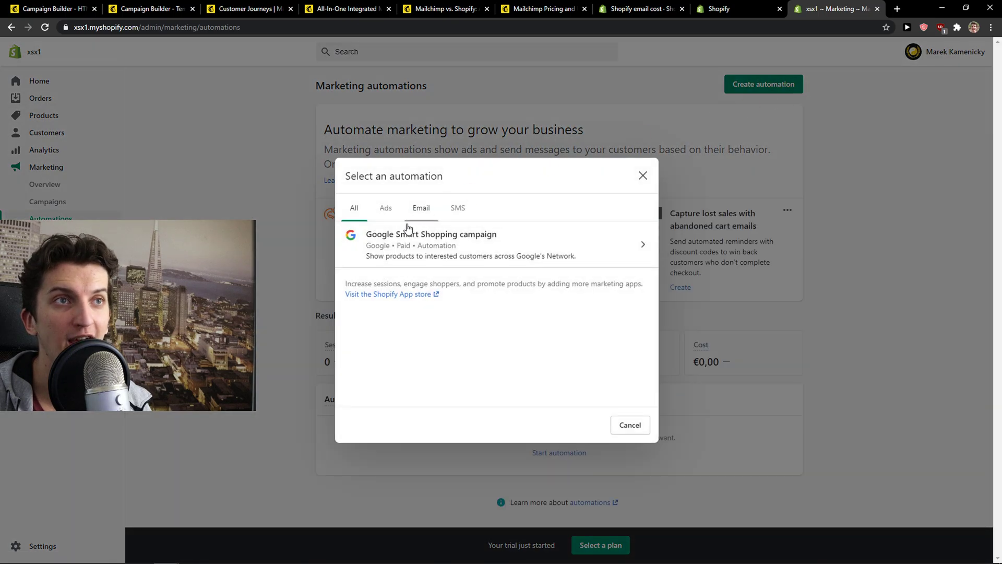
left_click(411, 208)
left_click(355, 206)
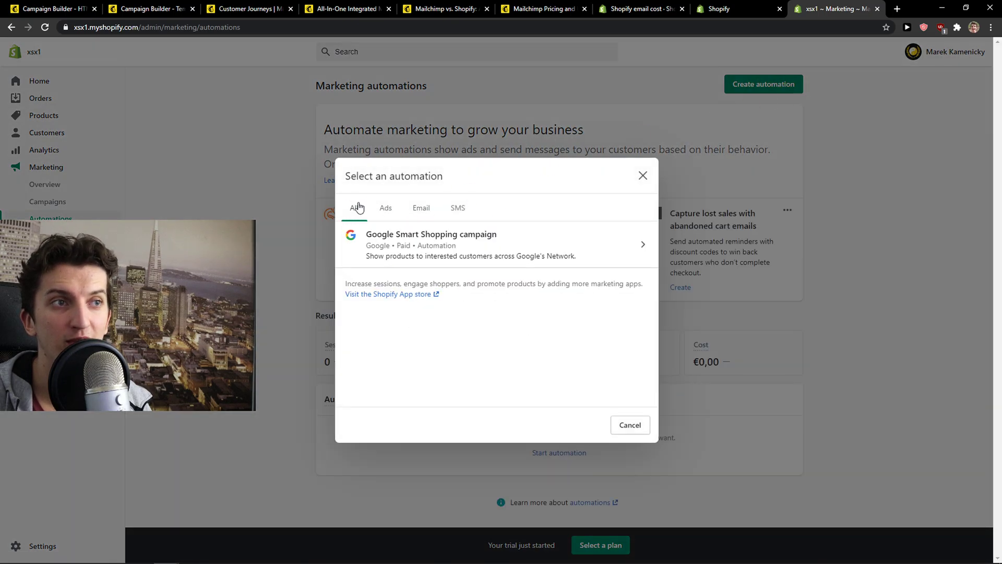
left_click(420, 209)
left_click(353, 211)
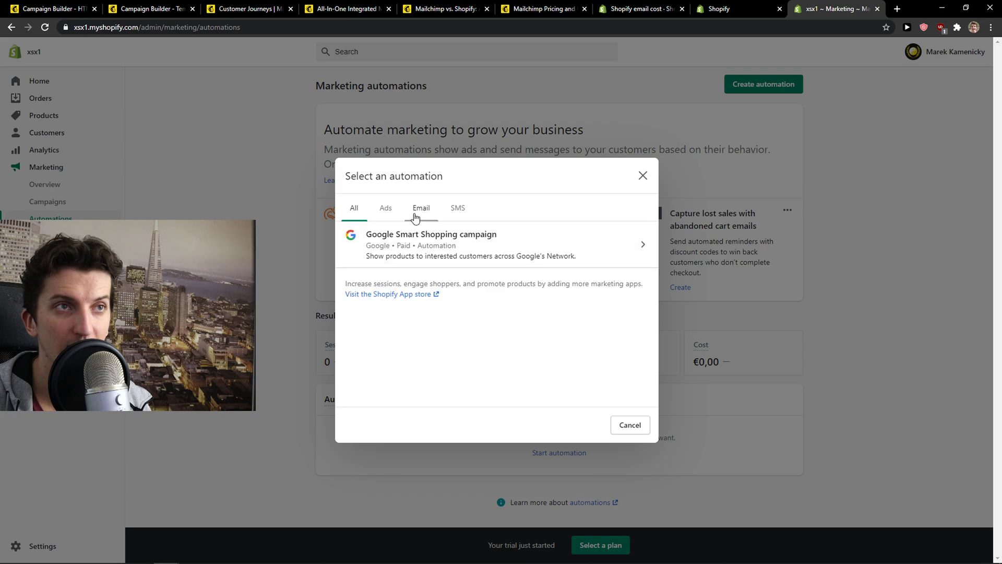
left_click(417, 214)
left_click(391, 211)
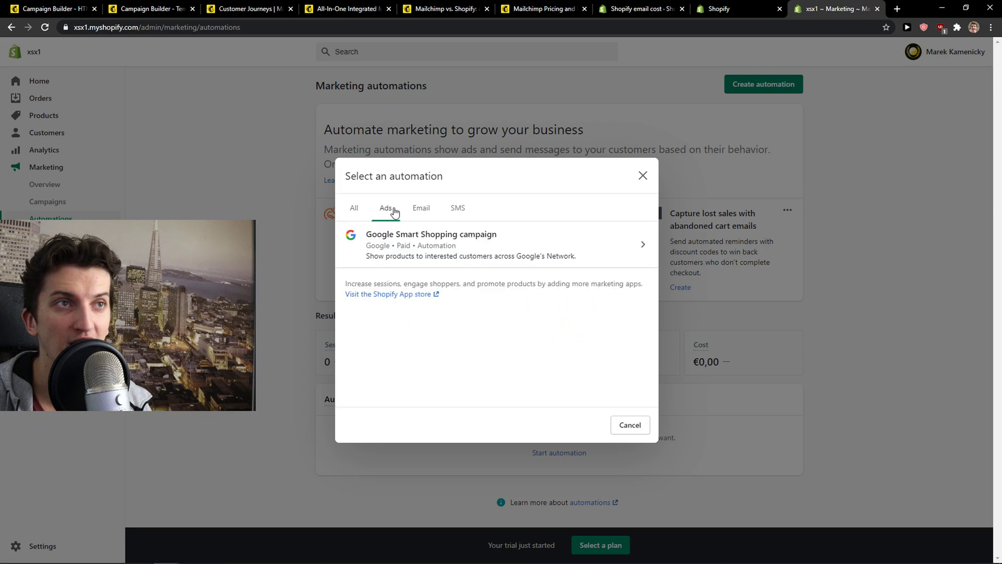
left_click(464, 213)
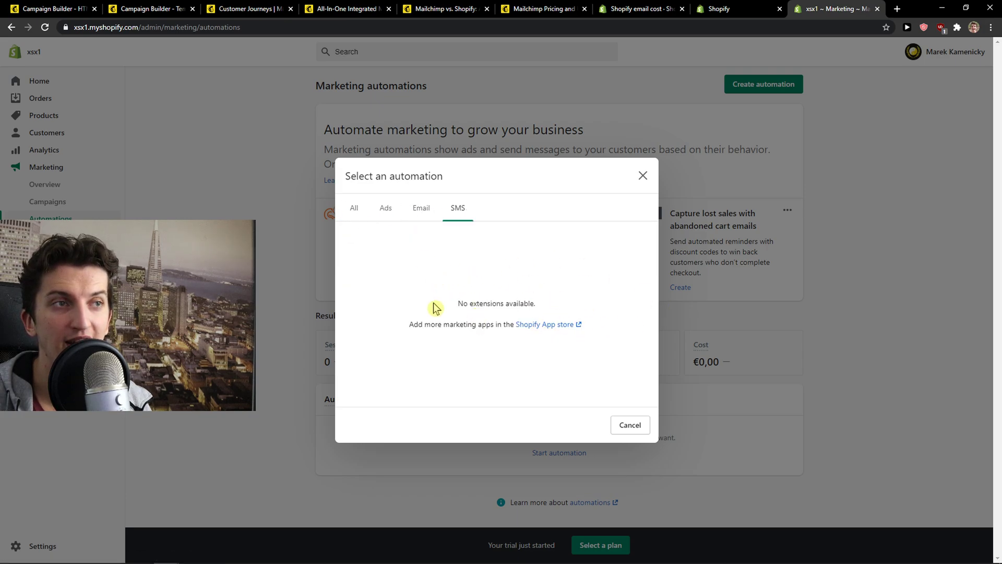
left_click_drag(432, 297, 566, 358)
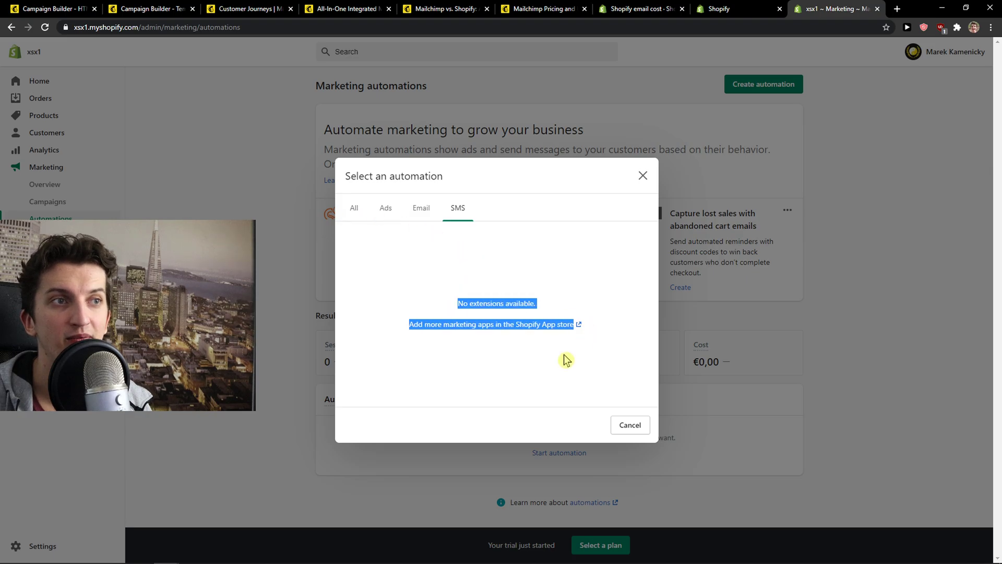
left_click(354, 208)
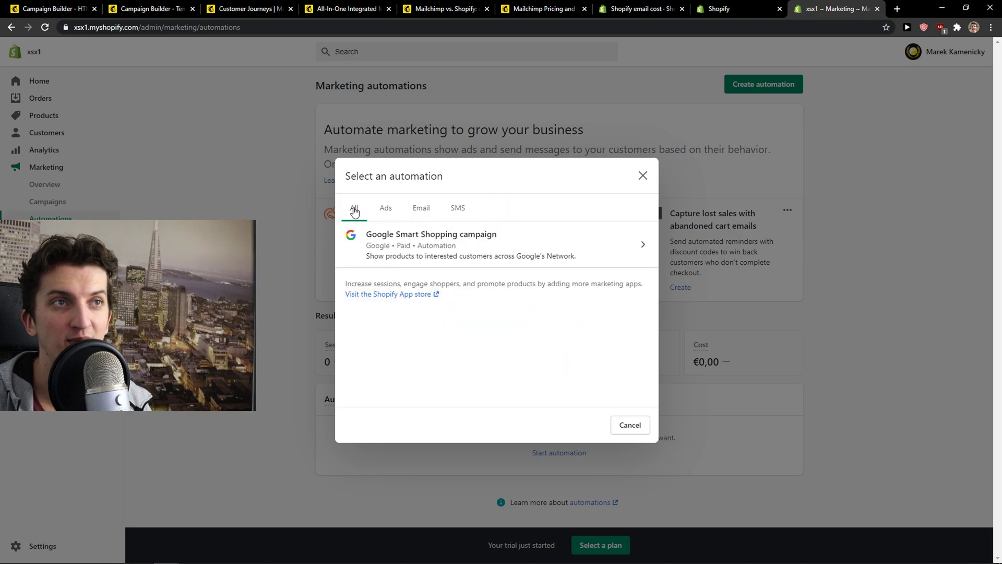
left_click(643, 176)
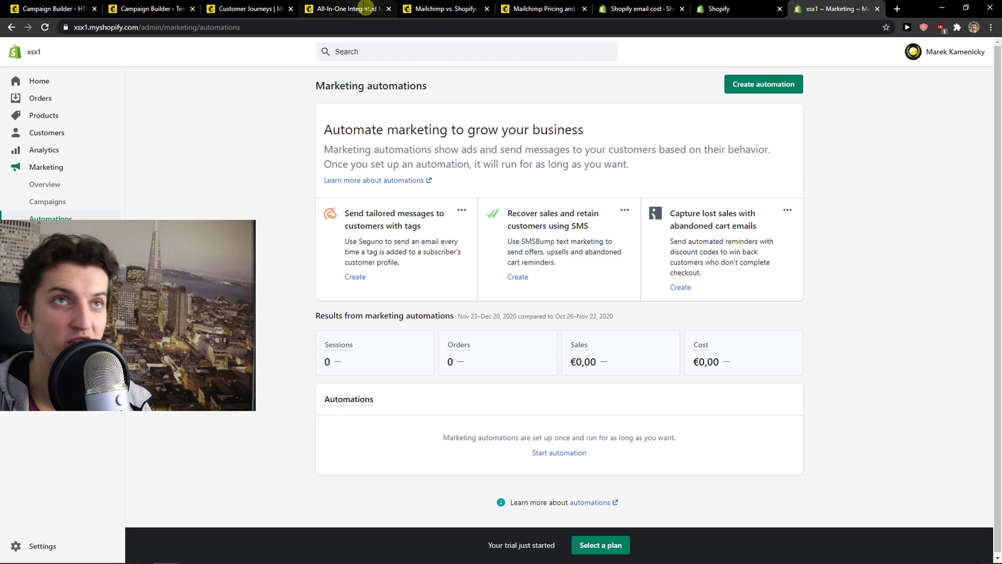
left_click(363, 8)
left_click(718, 7)
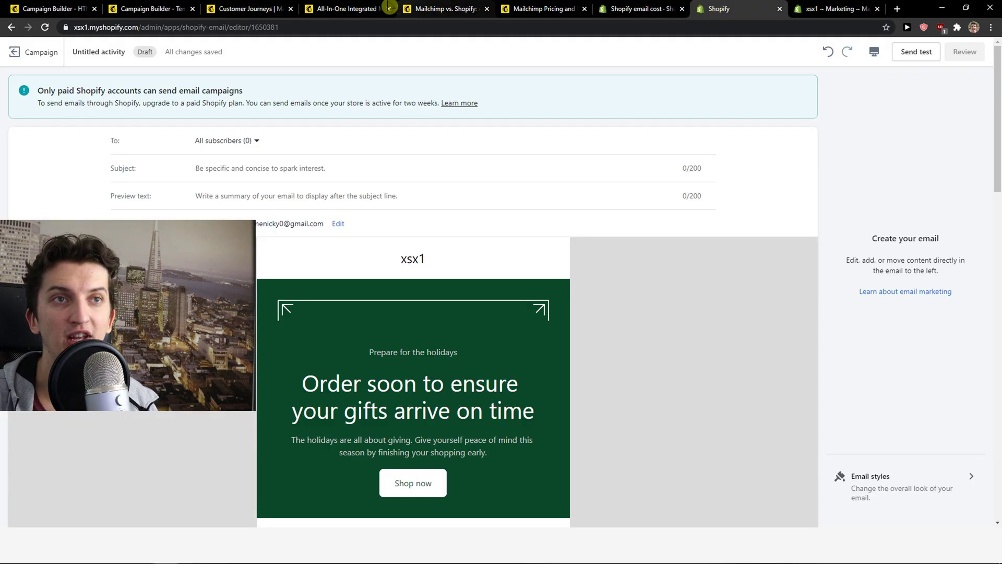
key("ctrl+Tab")
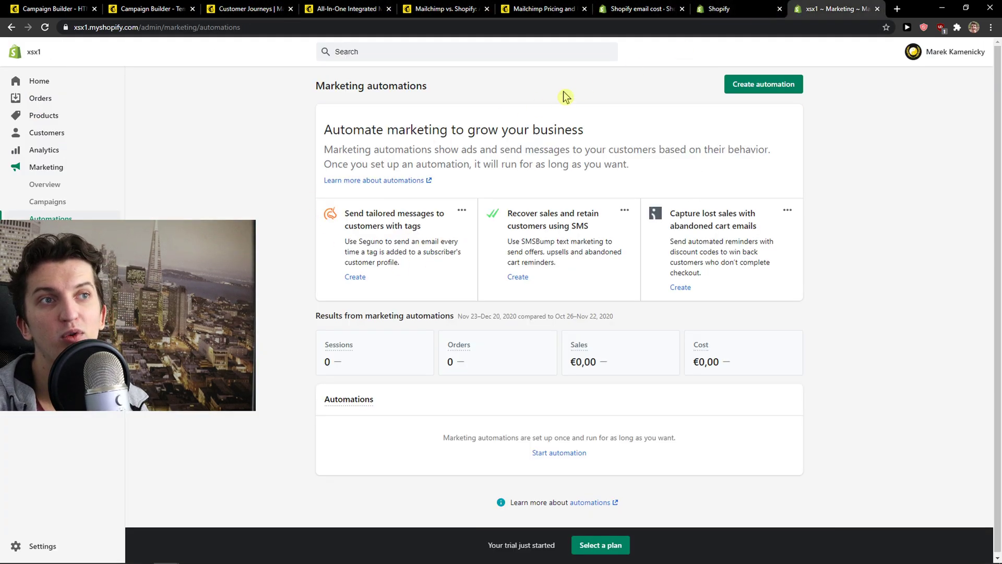
- Switch to Mailchimp's Customer Journey builder showing the birthday trigger, 1-week delay and email
left_click(247, 9)
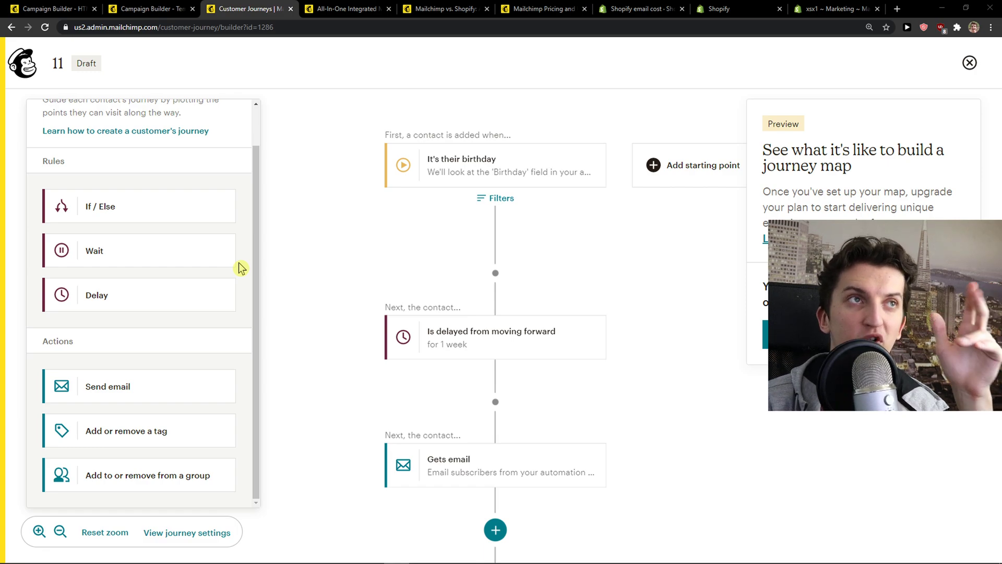
- Open Sendinblue in a new tab and reach its Automation workflows list via the account dashboard
left_click(895, 9)
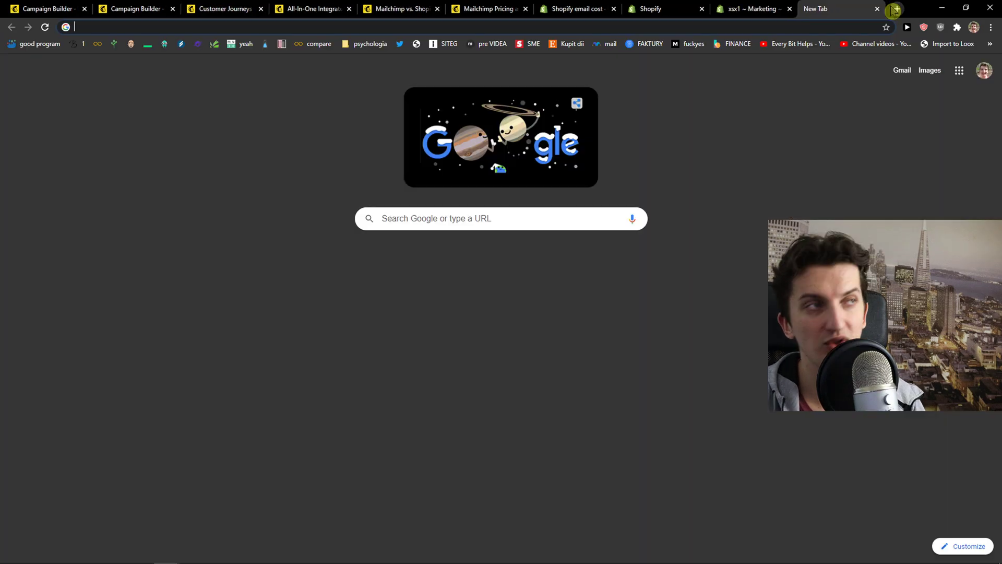
type("sen")
key("Return")
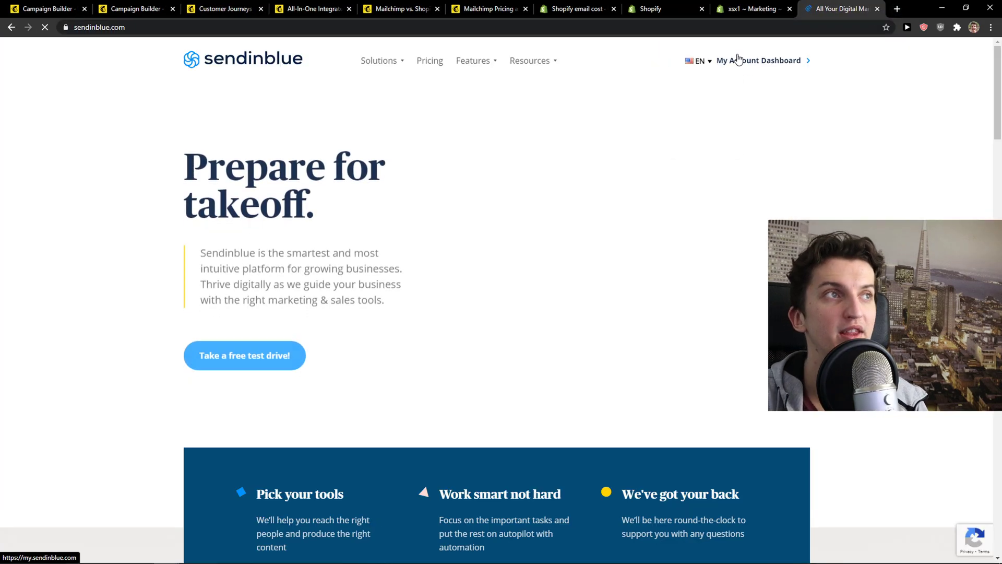
left_click(767, 61)
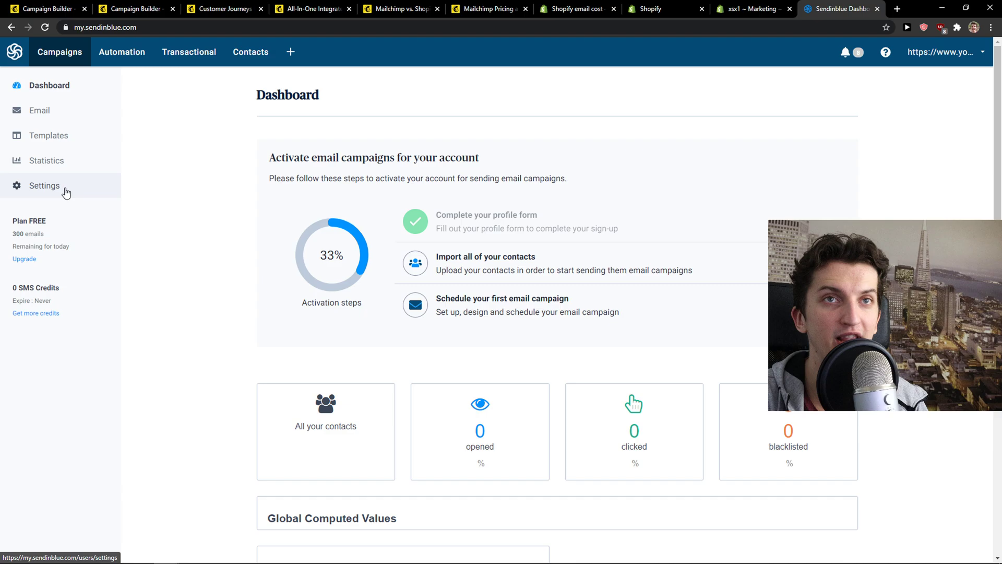
left_click(125, 60)
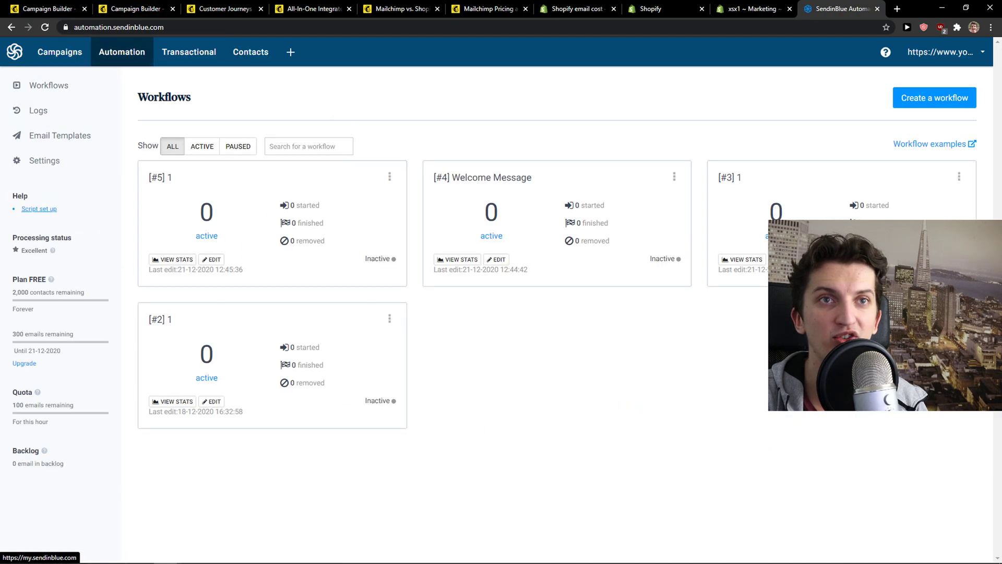
left_click(74, 138)
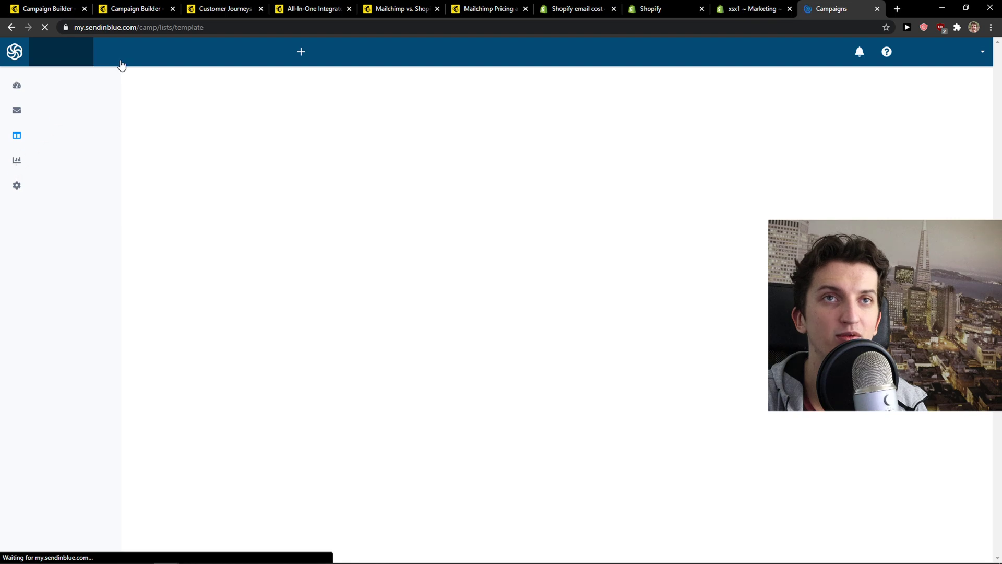
key("alt+Left")
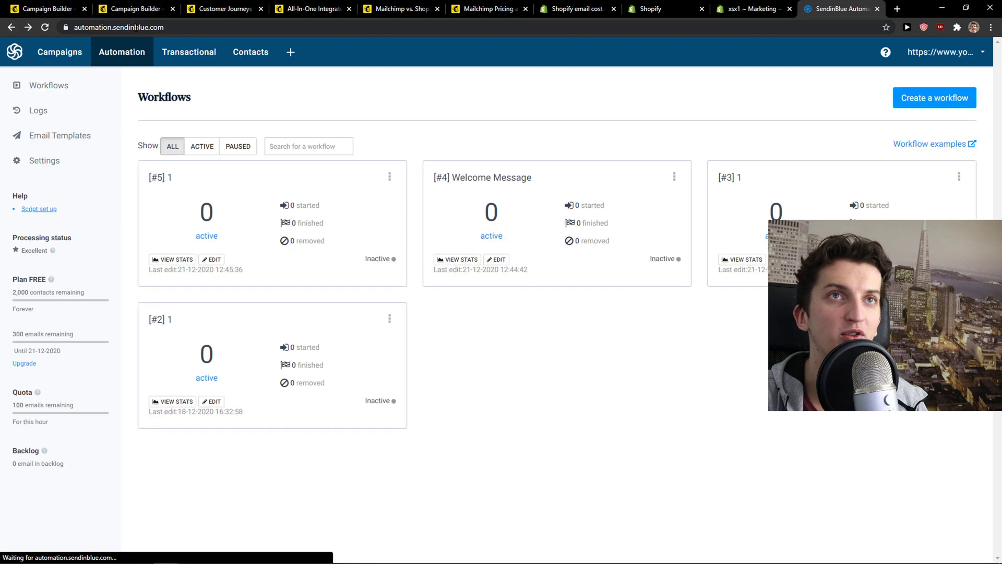
- Browse Increase revenue workflow templates, previewing Abandoned Cart and then Marketing Activity
left_click(919, 102)
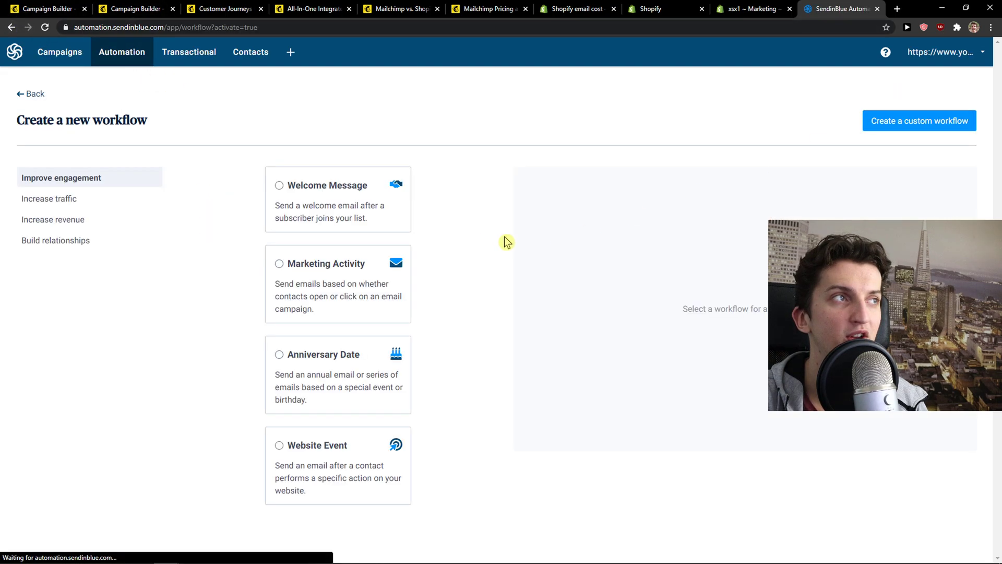
left_click(80, 221)
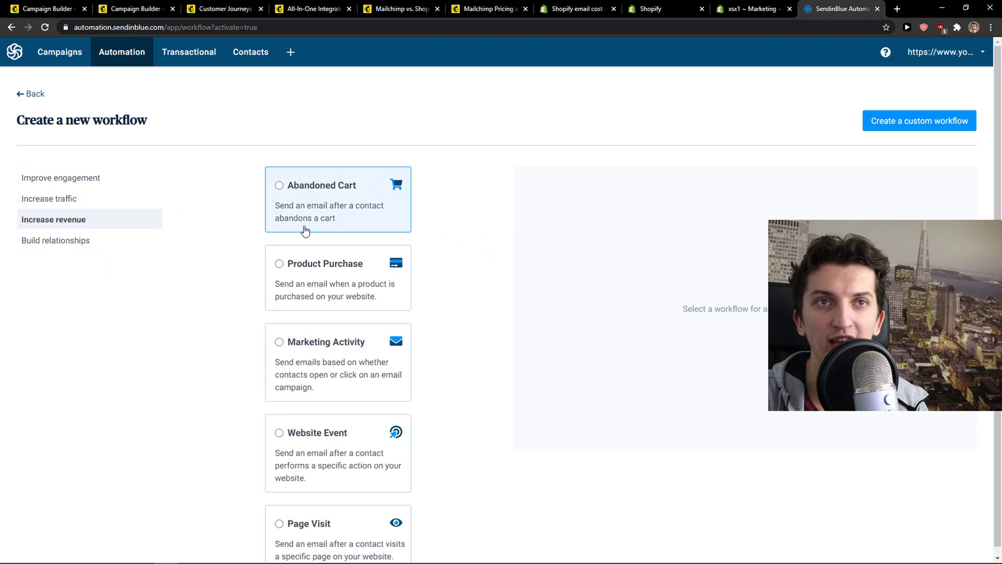
scroll(304, 226, "down", 1)
left_click(324, 185)
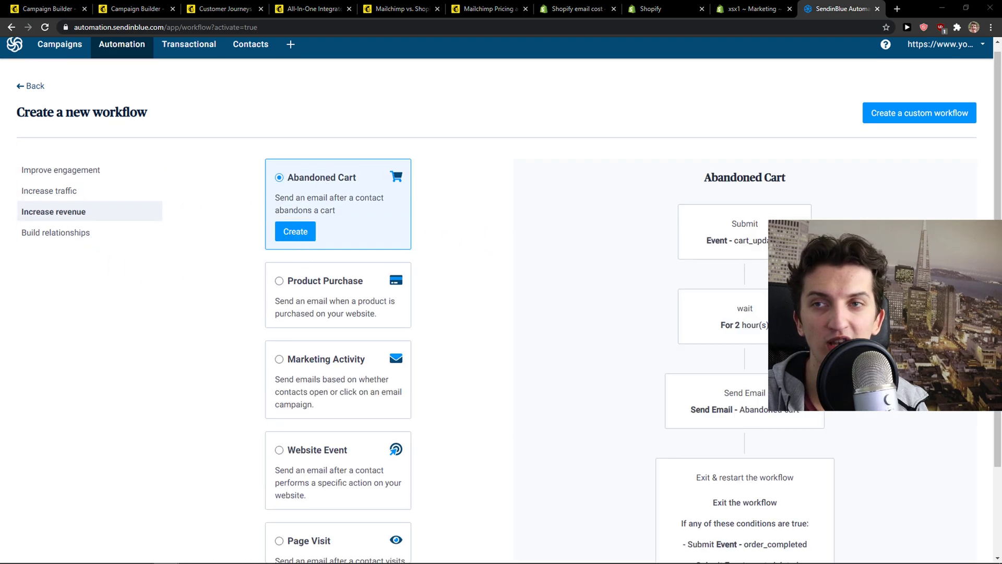
scroll(559, 204, "down", 1)
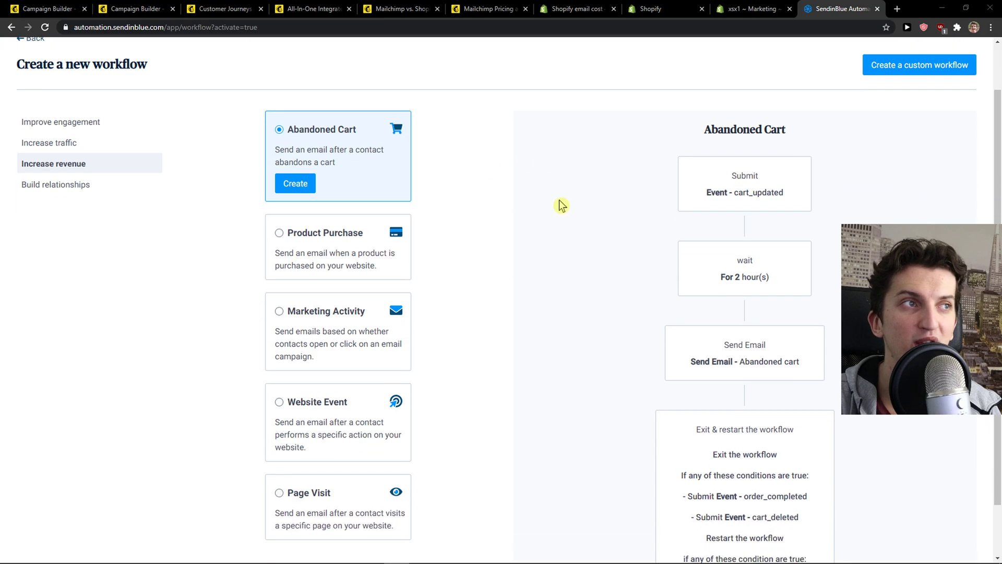
scroll(341, 259, "down", 1)
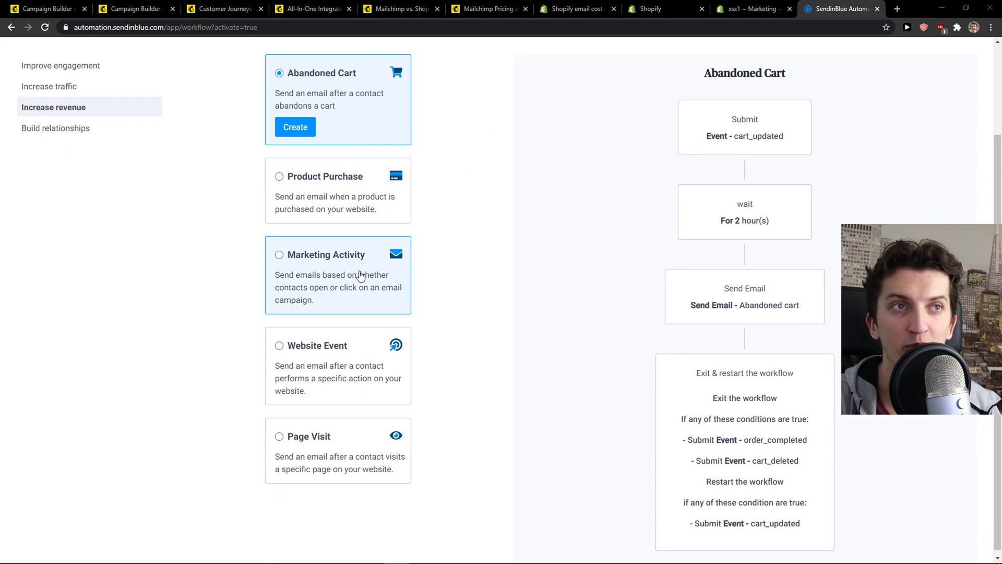
left_click(342, 258)
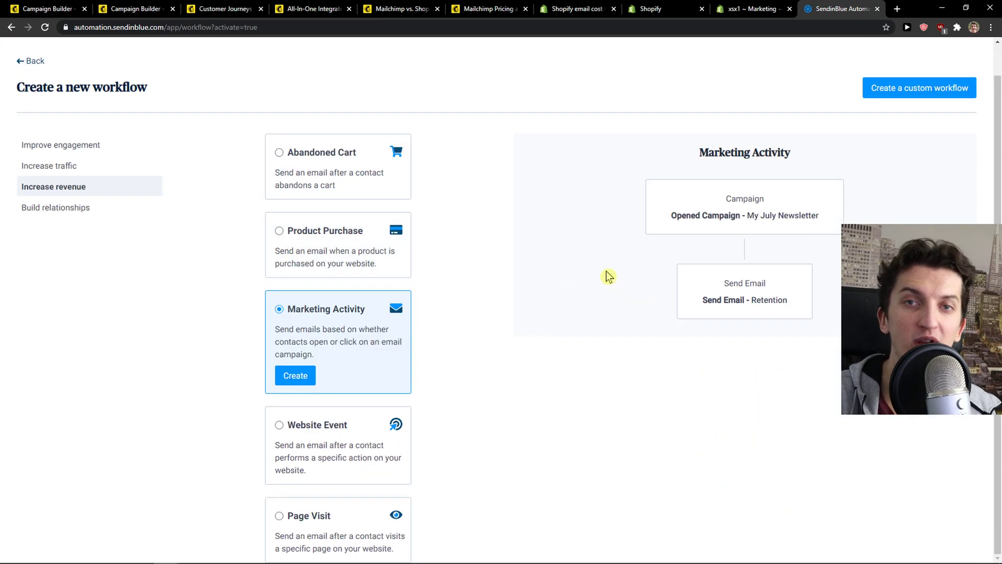